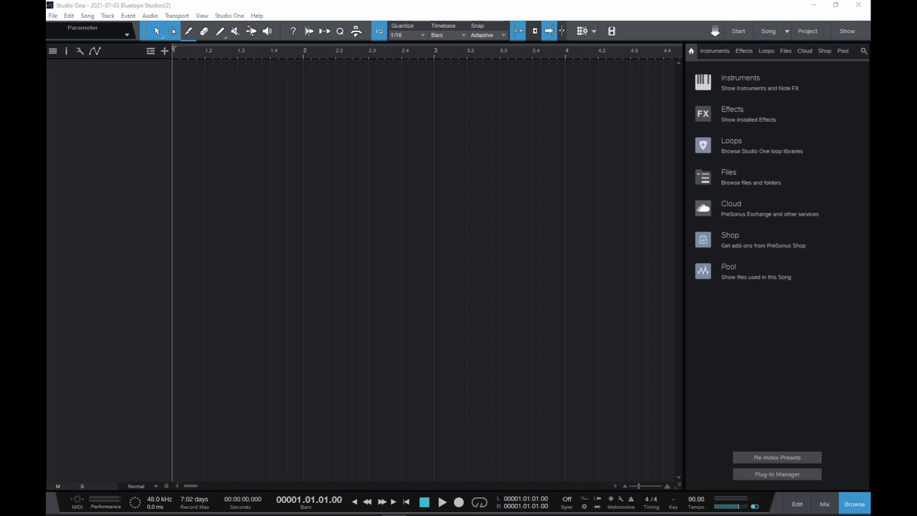
- Open the program options to view the External Devices settings, and close them without changes
left_click(229, 16)
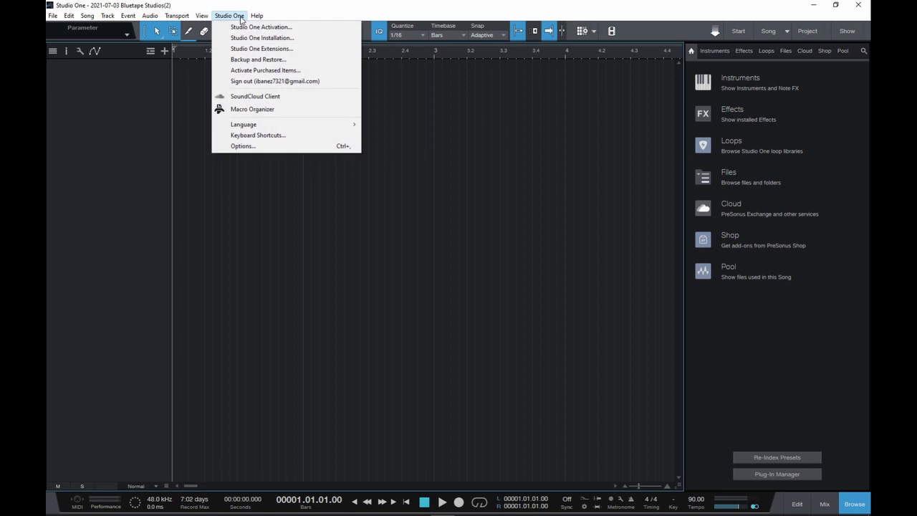
left_click(262, 146)
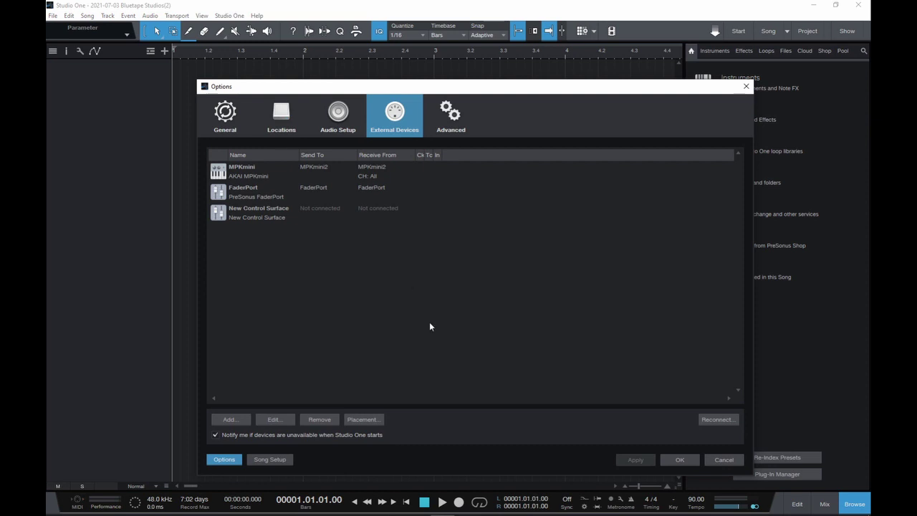
left_click(680, 463)
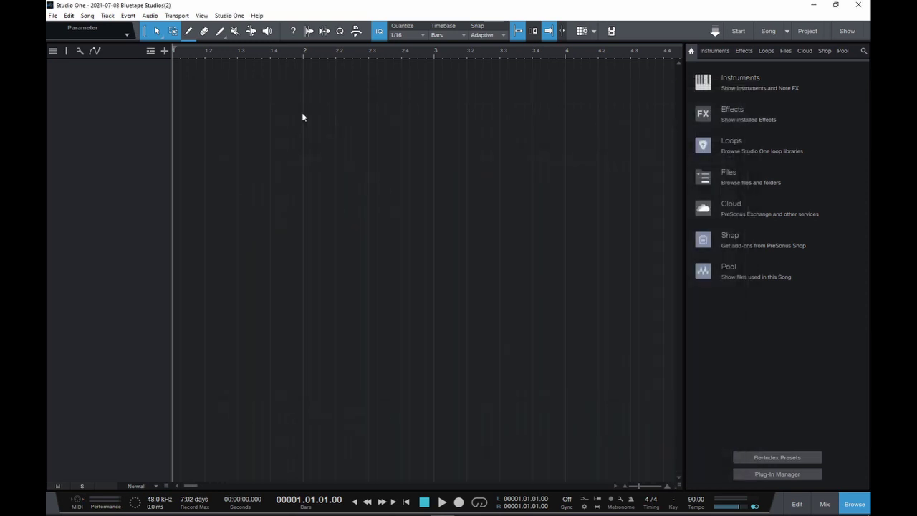
- Open the keyboard shortcut settings and search the commands for "recall"
left_click(237, 15)
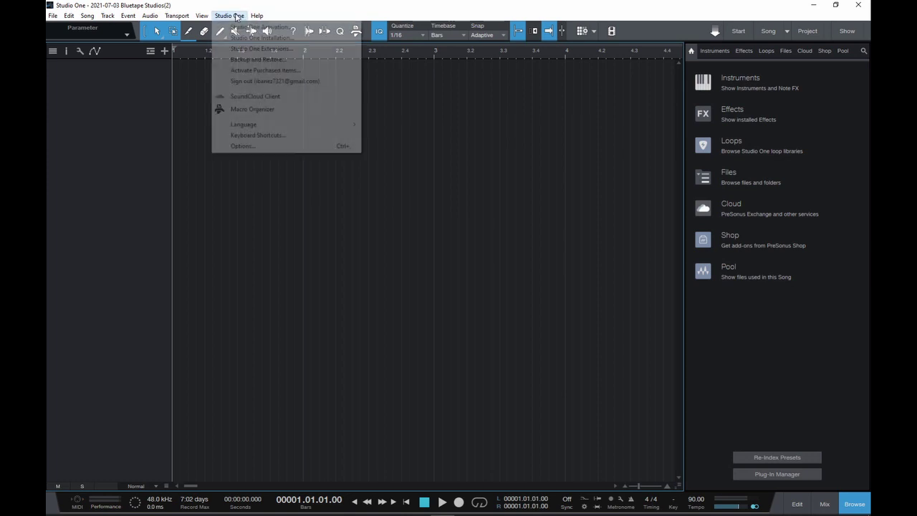
left_click(315, 136)
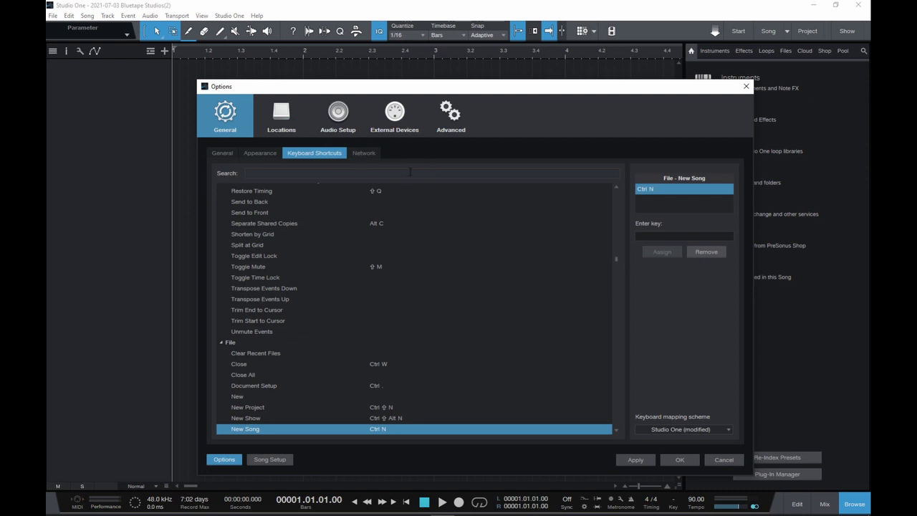
left_click(410, 173)
type("recall")
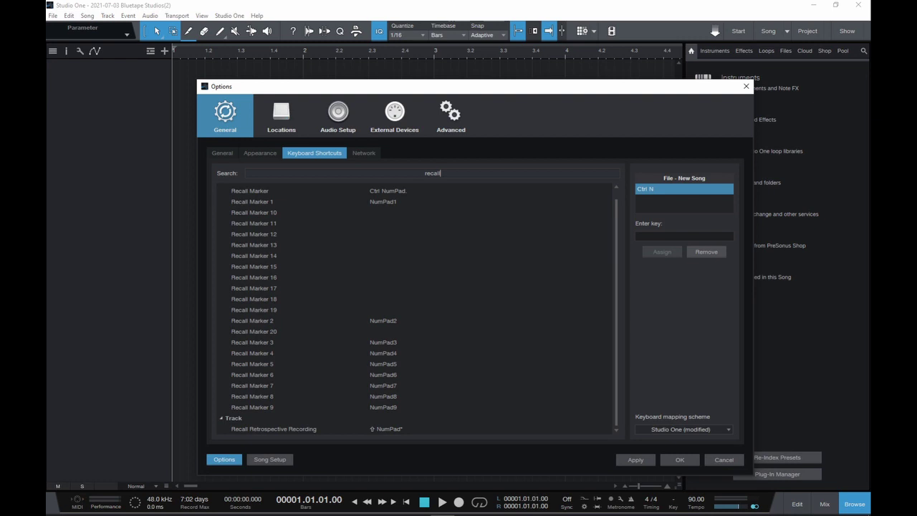
- Check the keys 1 and NumPad1 as shortcuts for Recall Marker 1 without assigning either, and close the options
left_click(319, 201)
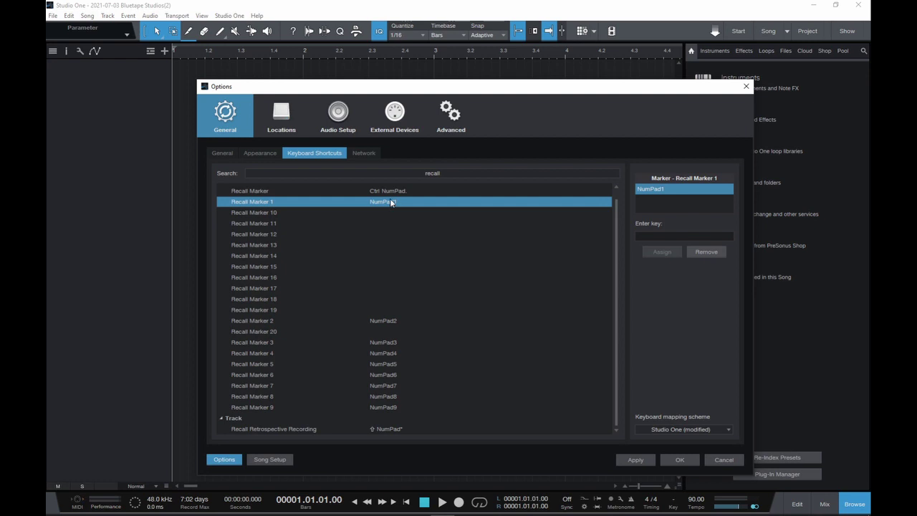
left_click(696, 236)
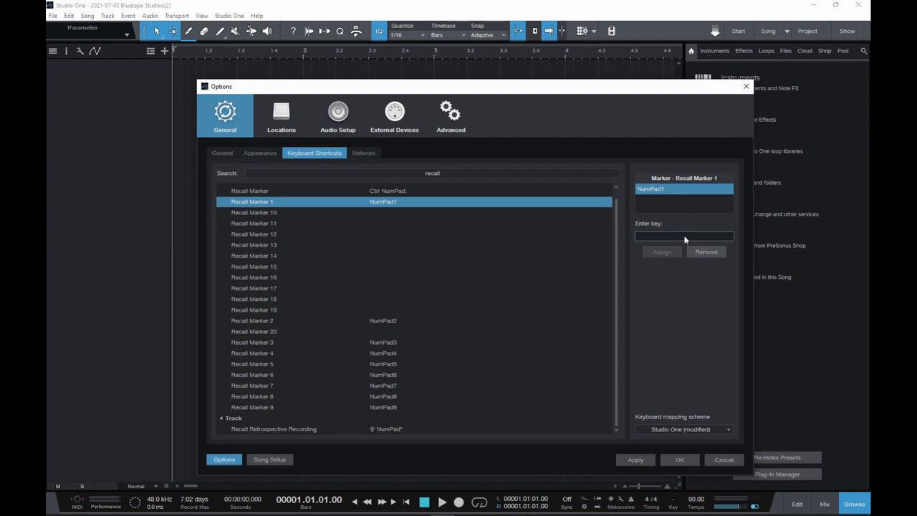
key("1")
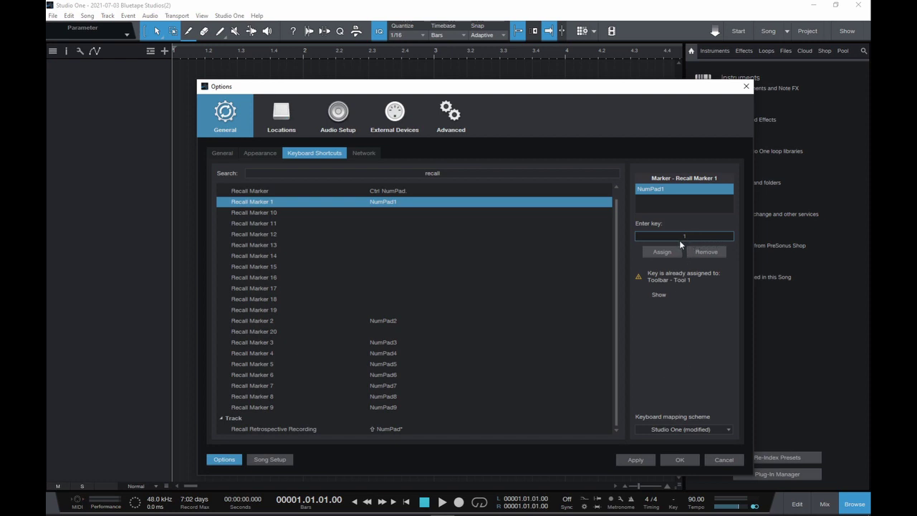
key("KP_1")
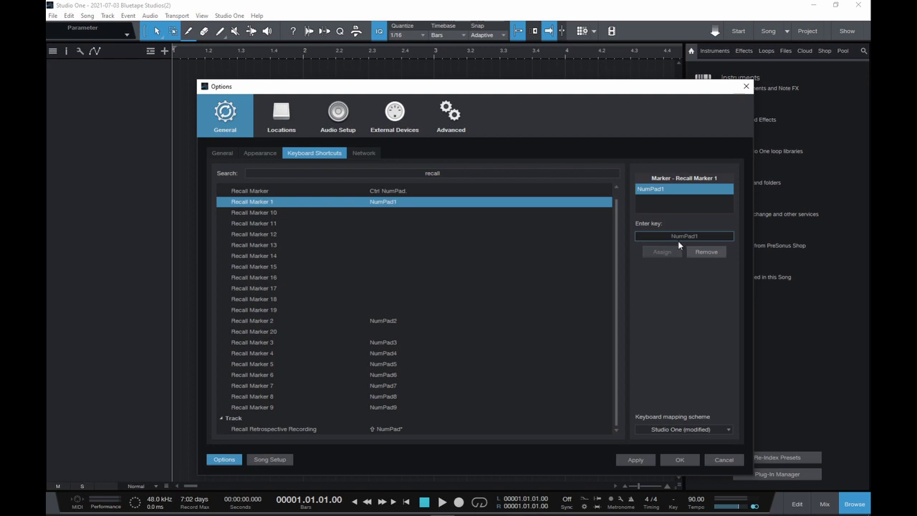
left_click(678, 459)
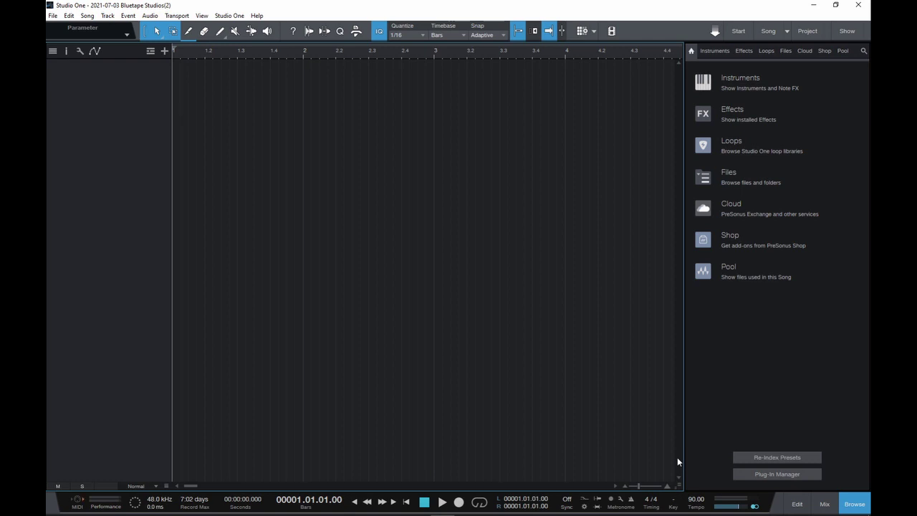
- Show the editor below the empty arrangement, switch to the mix console and close it again
key("F2")
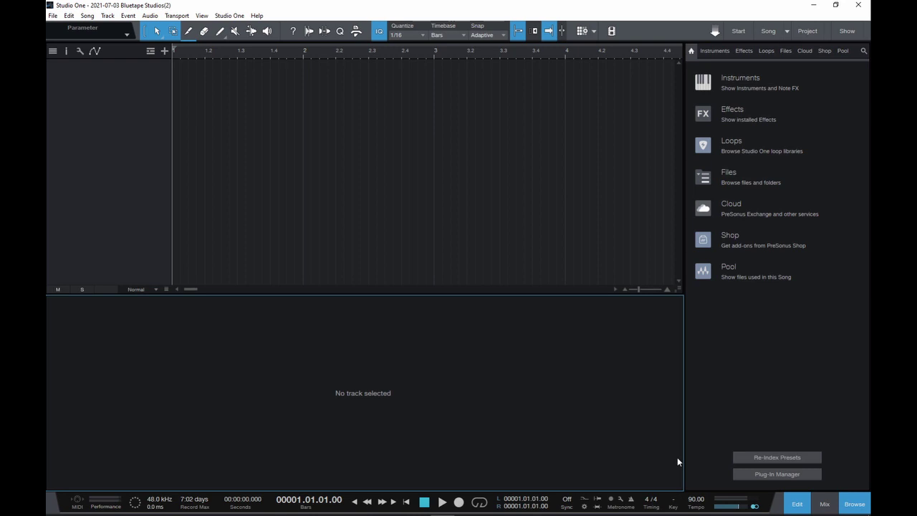
key("F3")
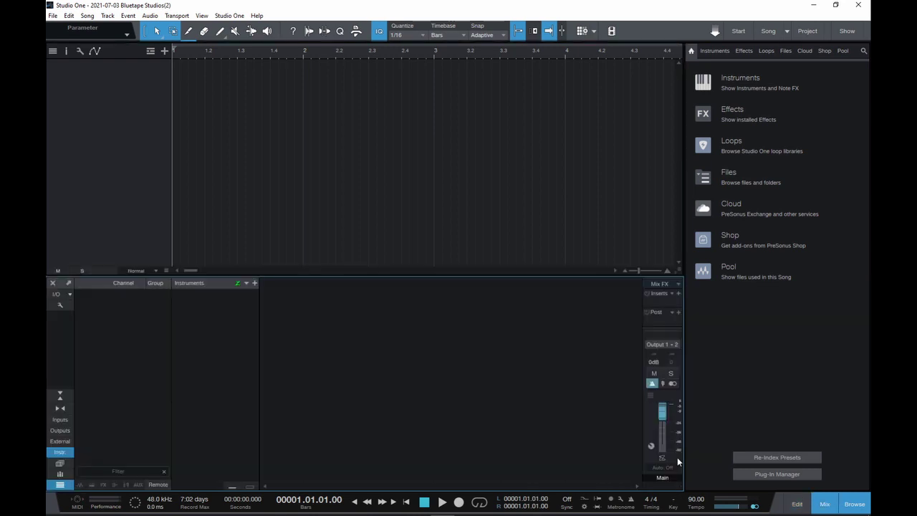
key("F3")
- Toggle the browser off and on, leaving it hidden to widen the arrangement
key("F5")
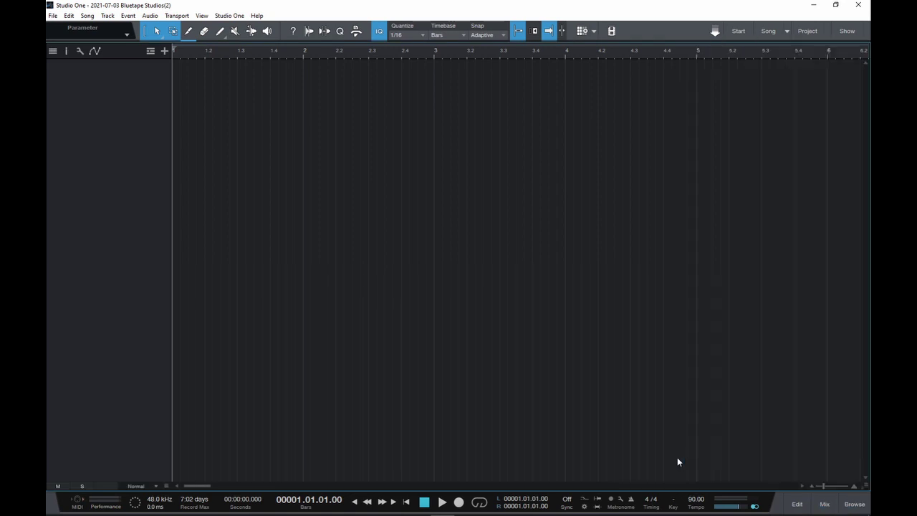
key("F5")
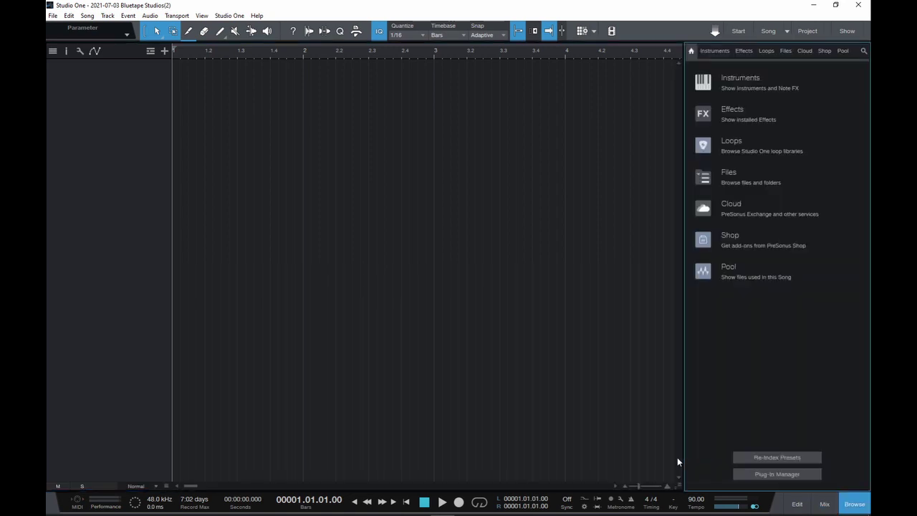
key("F5")
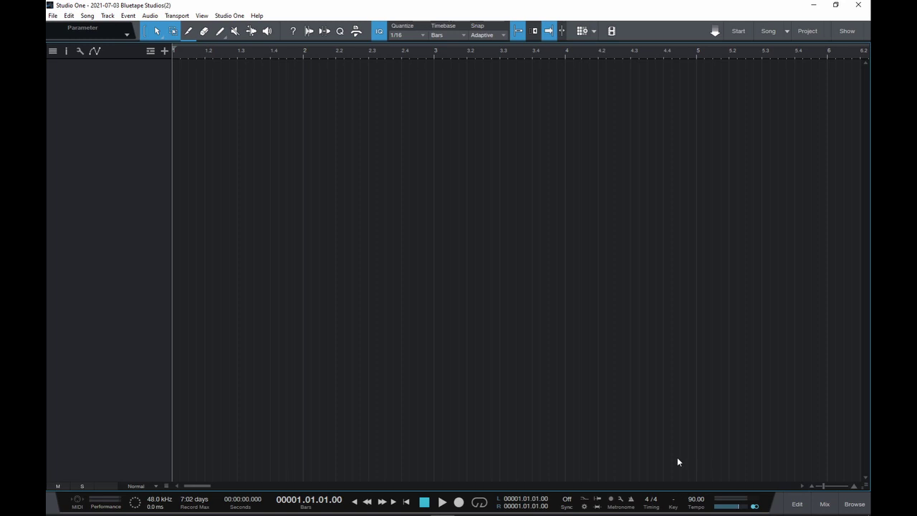
- Show the editor, switch to the mix console, toggle the browser on and off beside it, and close the console
key("F2")
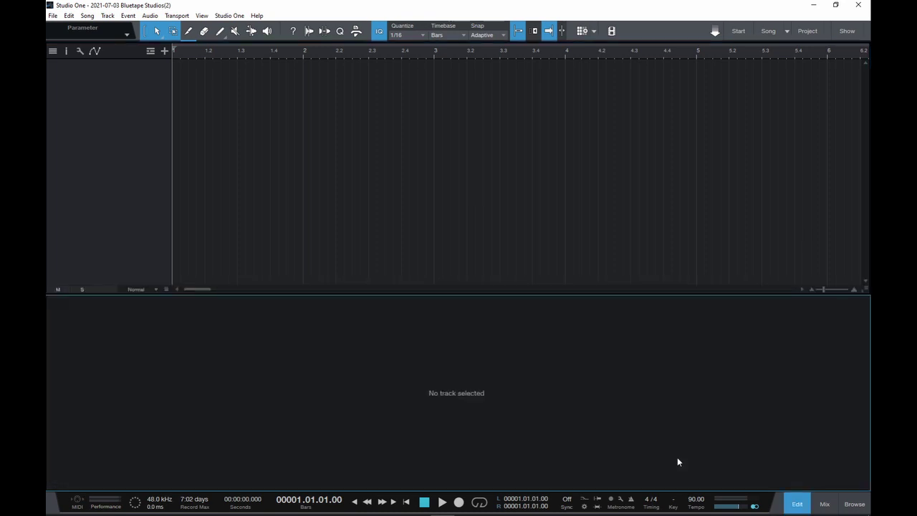
key("F3")
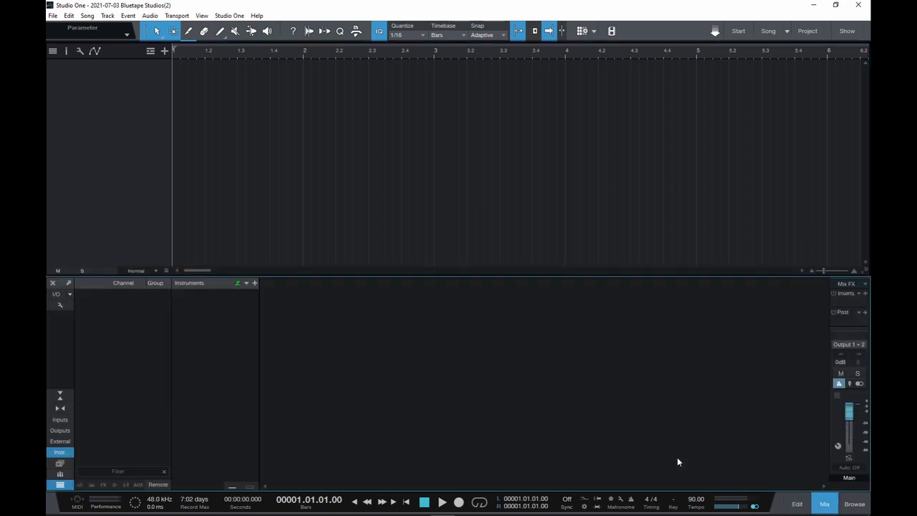
key("F5")
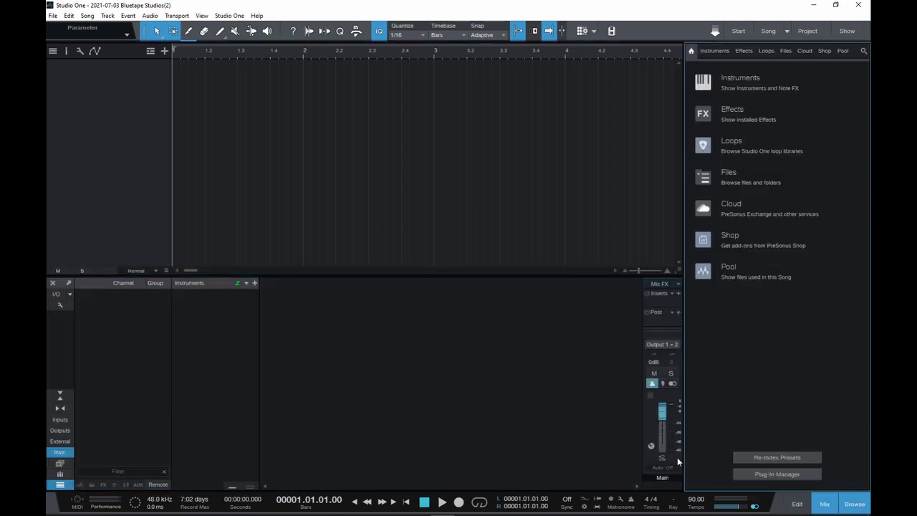
key("F5")
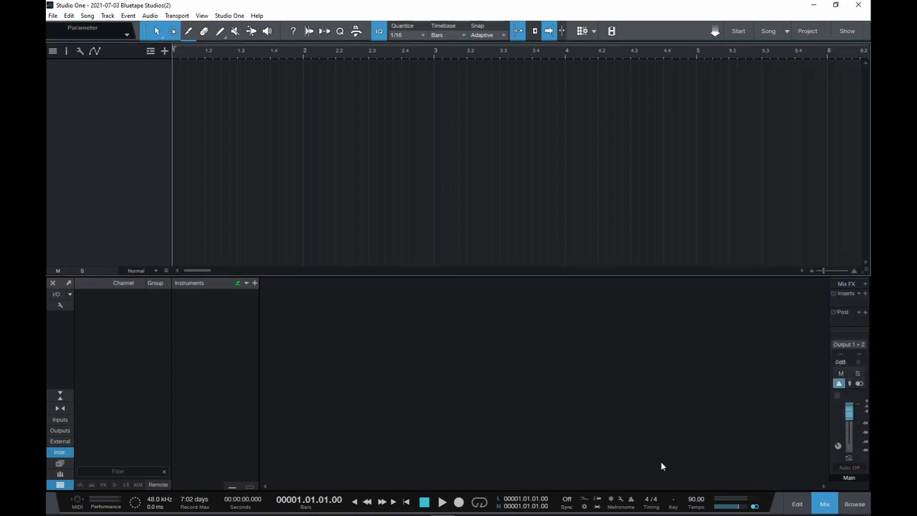
key("F3")
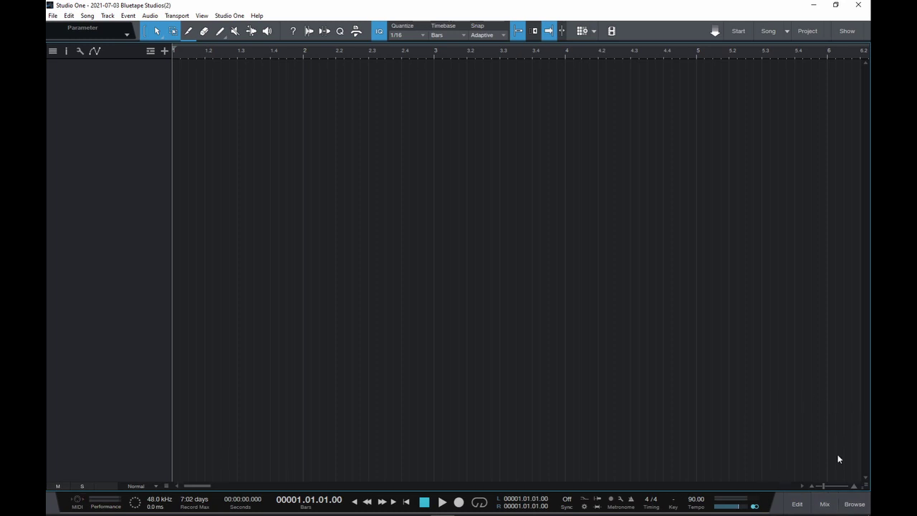
- Toggle the editor, mix console and browser views on and off one after another, leaving all three hidden
left_click(799, 504)
left_click(800, 504)
left_click(824, 505)
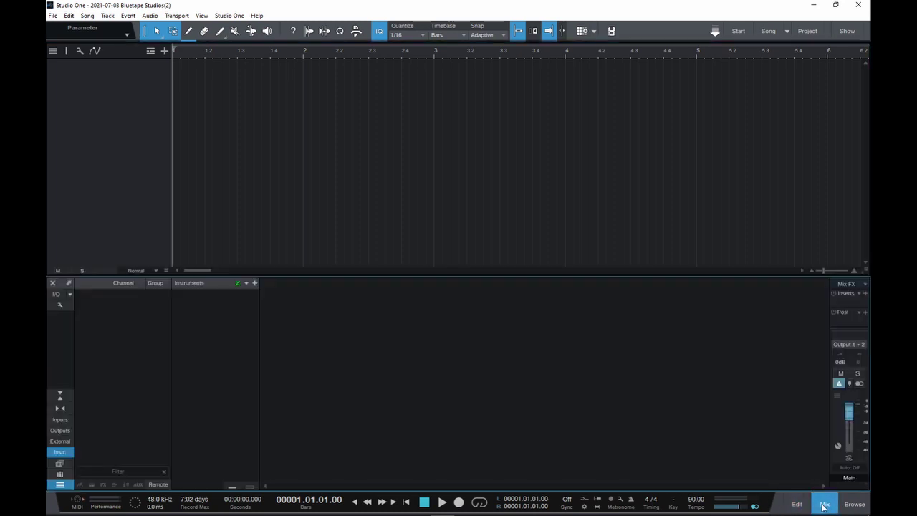
left_click(824, 506)
left_click(856, 504)
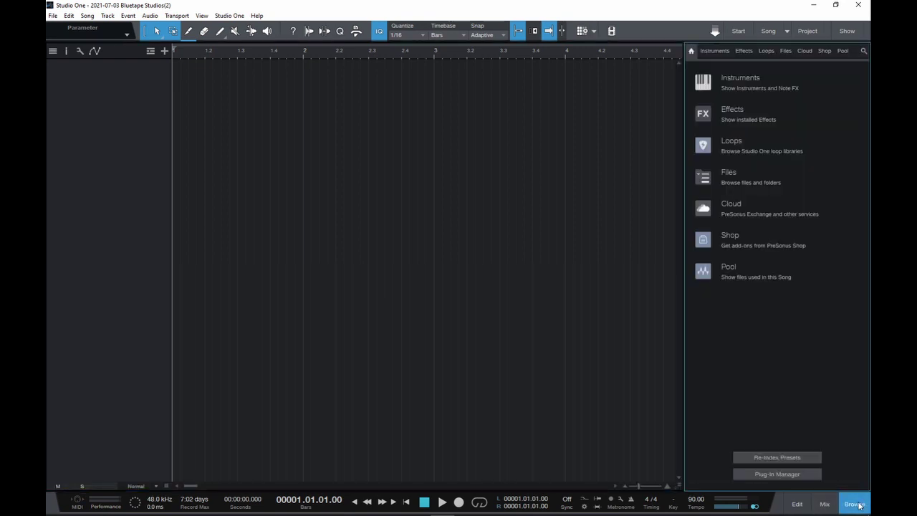
left_click(858, 506)
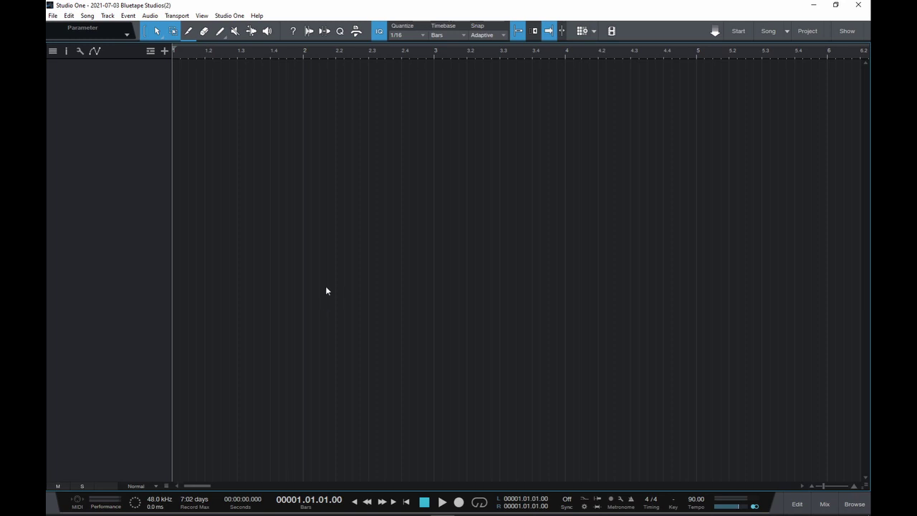
- Zoom the arrangement timeline in and out horizontally, ending with bars 1 to about 121 in view
key("e")
key("e")
key("e")
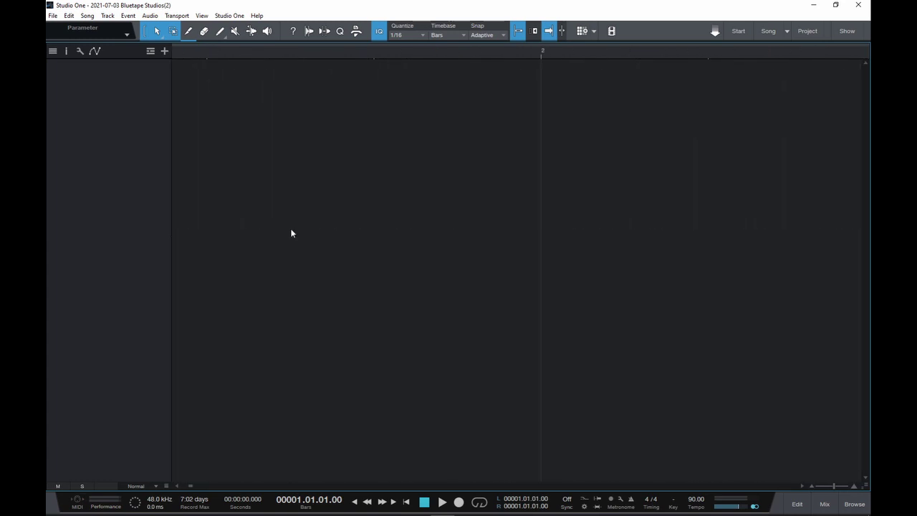
key("w")
key("w")
key("w")
key("w")
key("w")
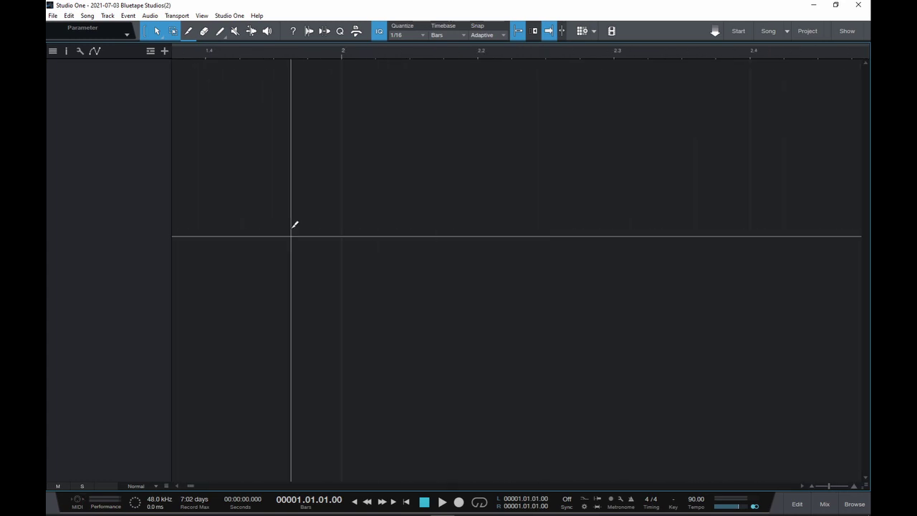
key("w")
key("w")
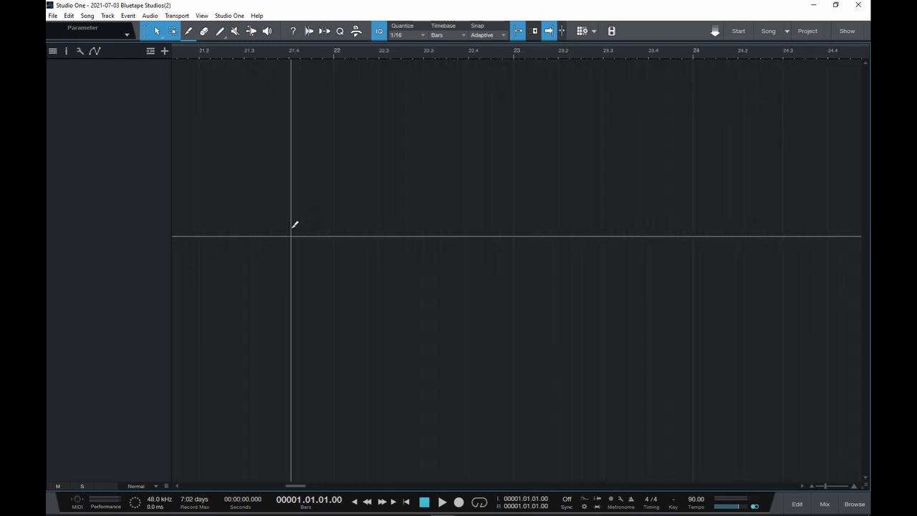
key("e")
key("e")
key("e")
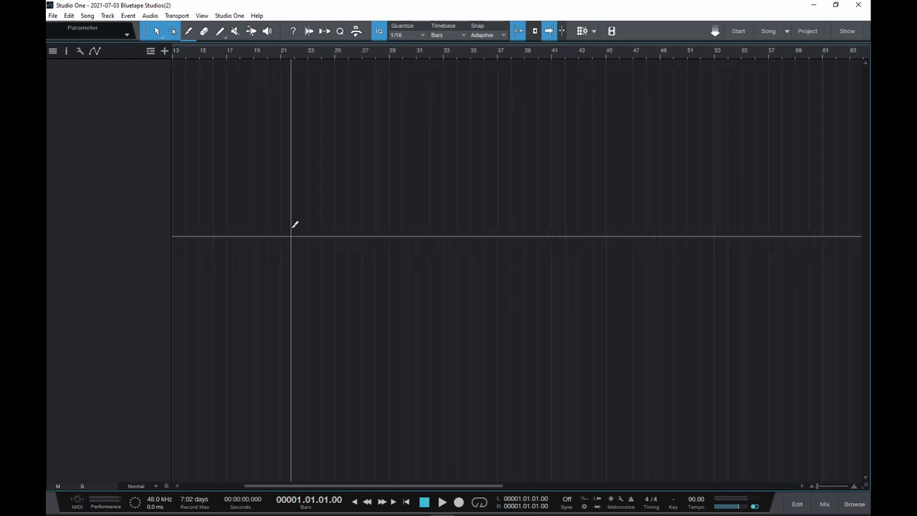
key("w")
key("w")
key("w")
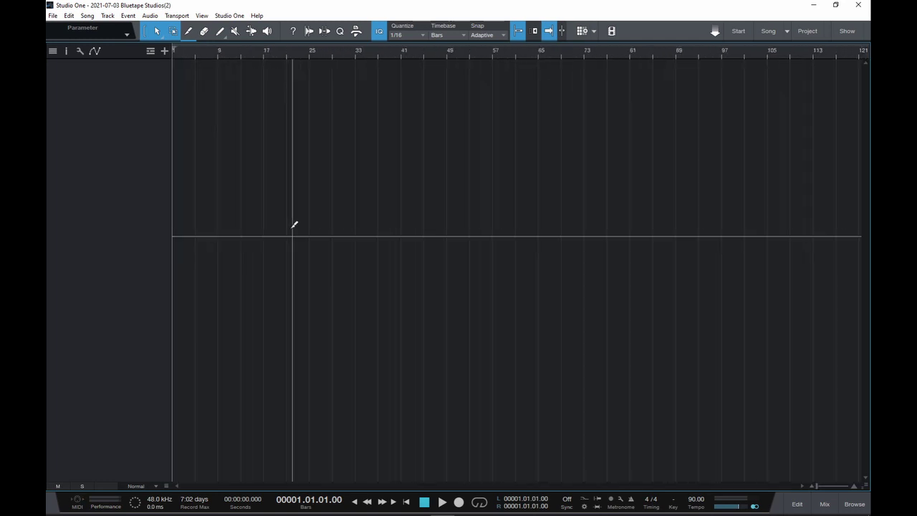
- Try zooming the empty arrangement out and in vertically
key("shift+w")
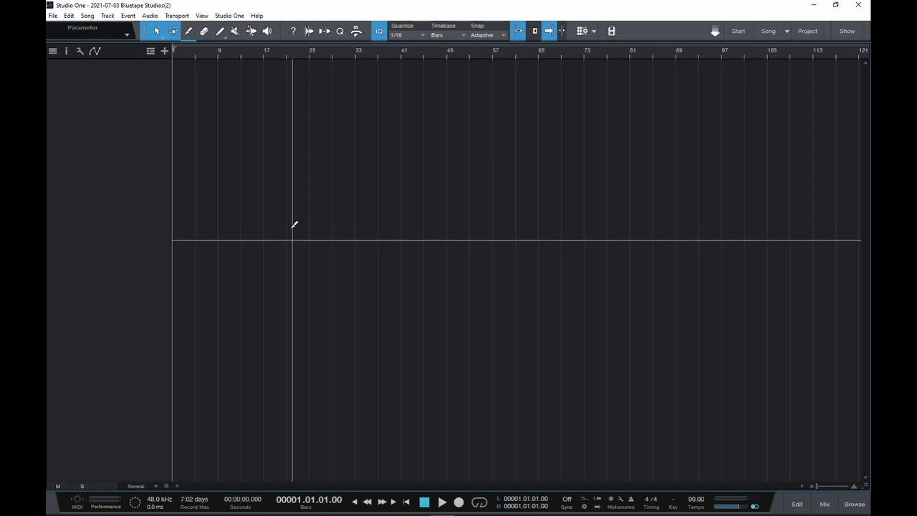
key("shift+e")
key("shift+e")
key("shift+e")
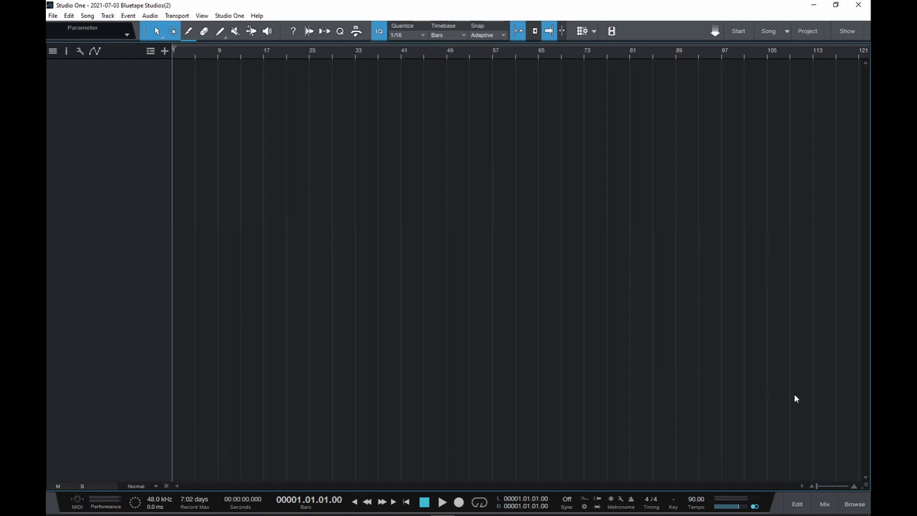
- Add an instrument track to the arrangement and increase the track height to Large
double_click(47, 362)
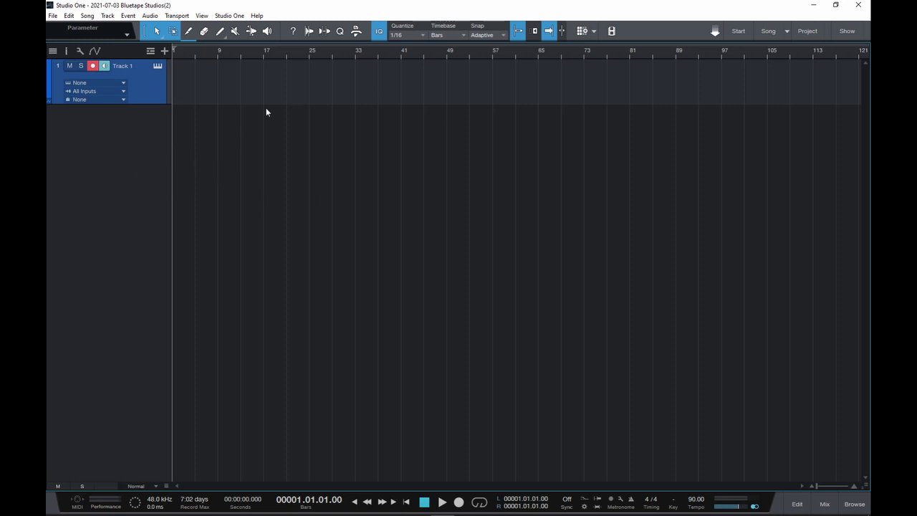
key("alt")
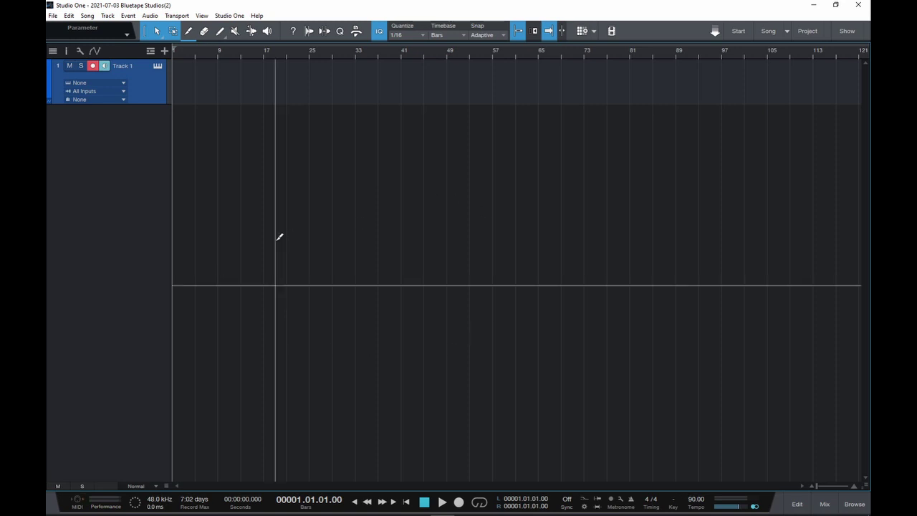
scroll(279, 236, "up", 5)
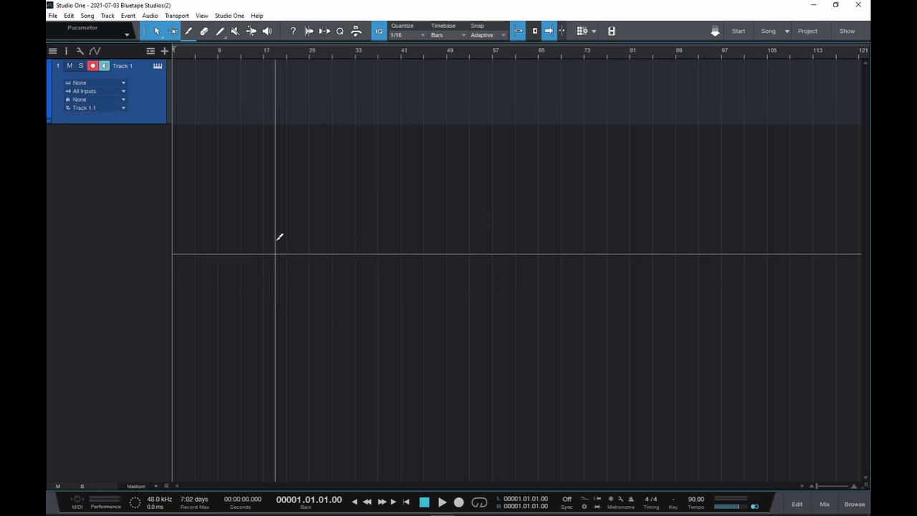
scroll(280, 233, "up", 1)
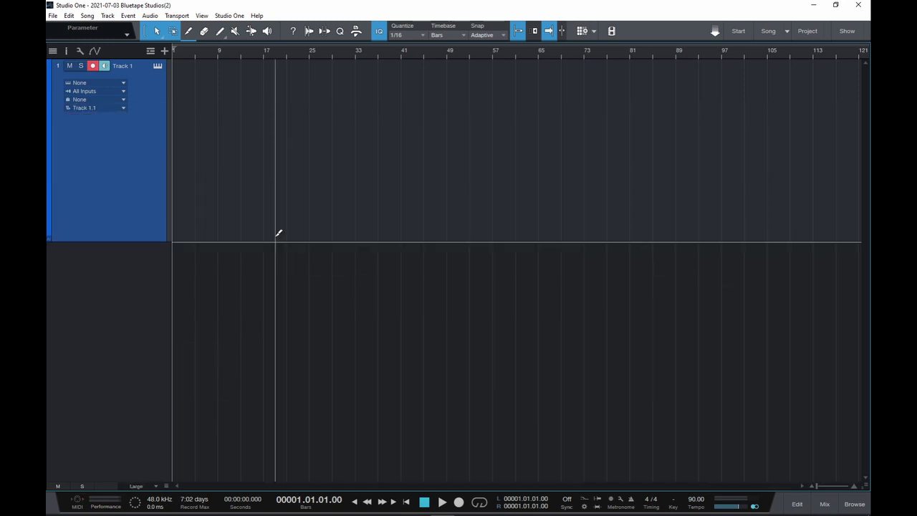
- Reduce the track height to Medium, and zoom the timeline in around bar 20 and back out to bars 1 to 121
scroll(279, 233, "down", 3)
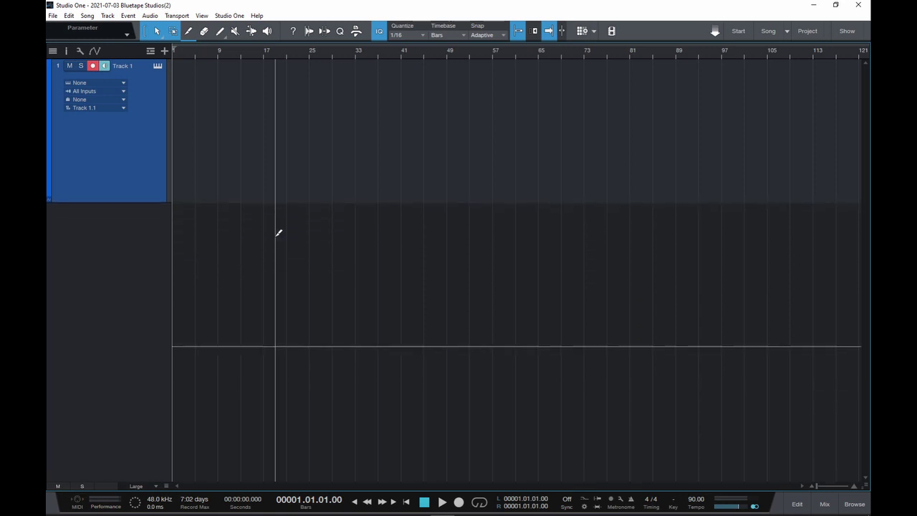
scroll(279, 233, "down", 1)
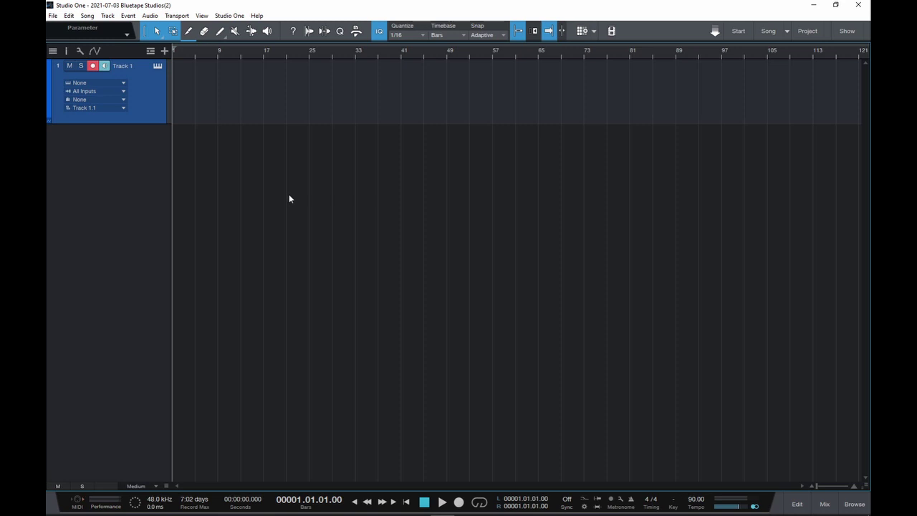
scroll(290, 191, "up", 5)
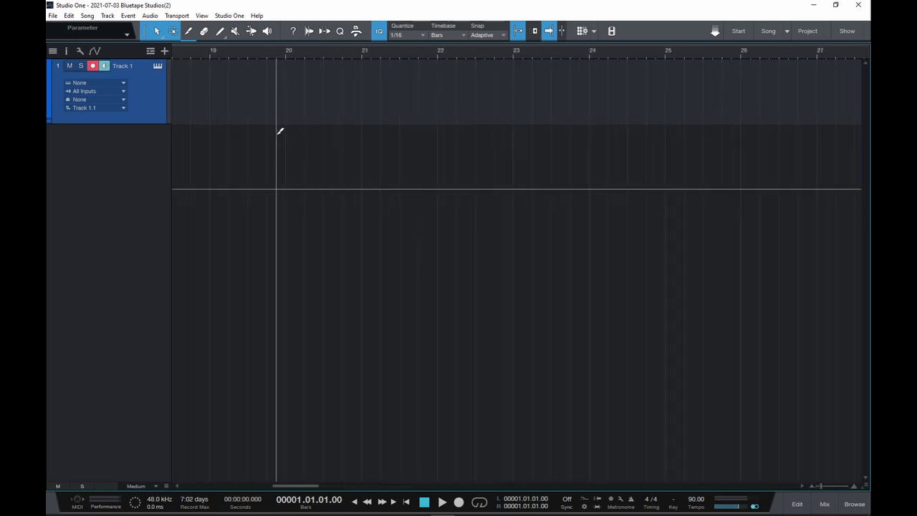
scroll(280, 132, "down", 5)
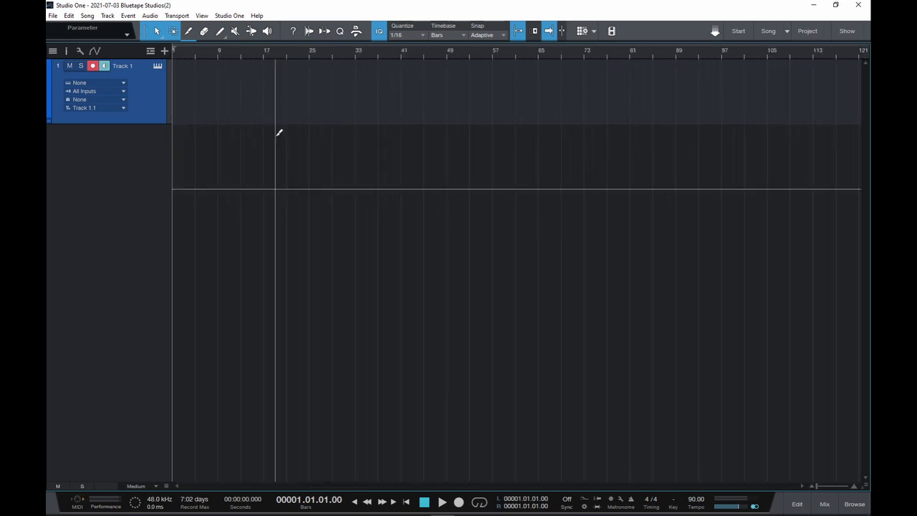
- Zoom the track height up and down repeatedly, reaching Large and ending back at Medium
scroll(280, 133, "up", 3)
scroll(281, 127, "down", 2)
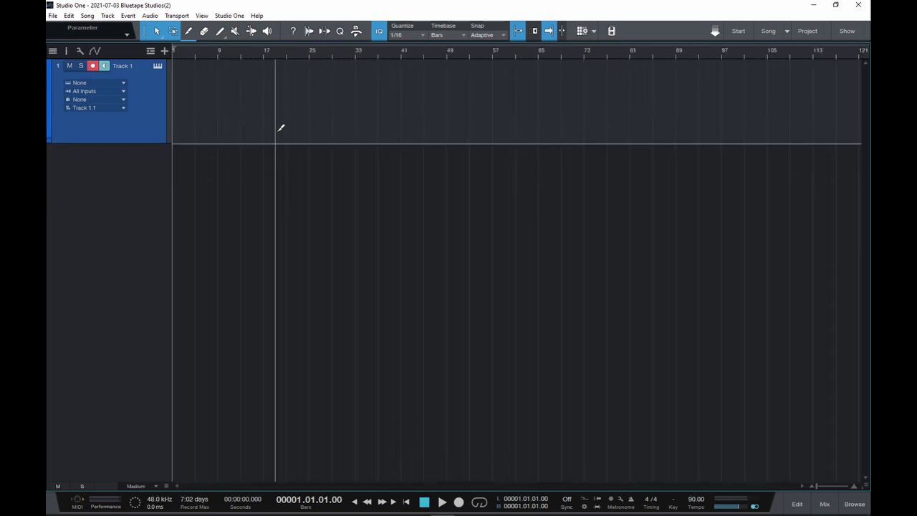
scroll(281, 128, "up", 2)
scroll(281, 128, "down", 3)
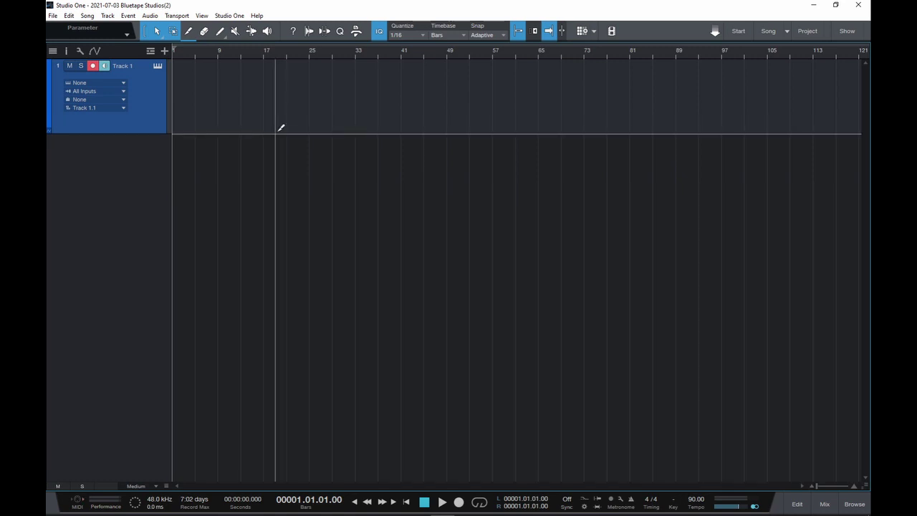
scroll(279, 126, "up", 1)
scroll(263, 149, "up", 2)
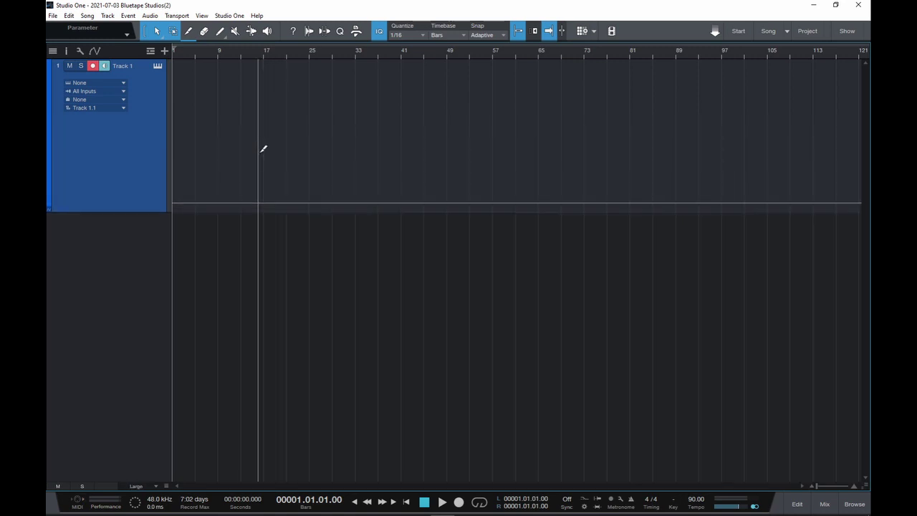
scroll(263, 150, "down", 4)
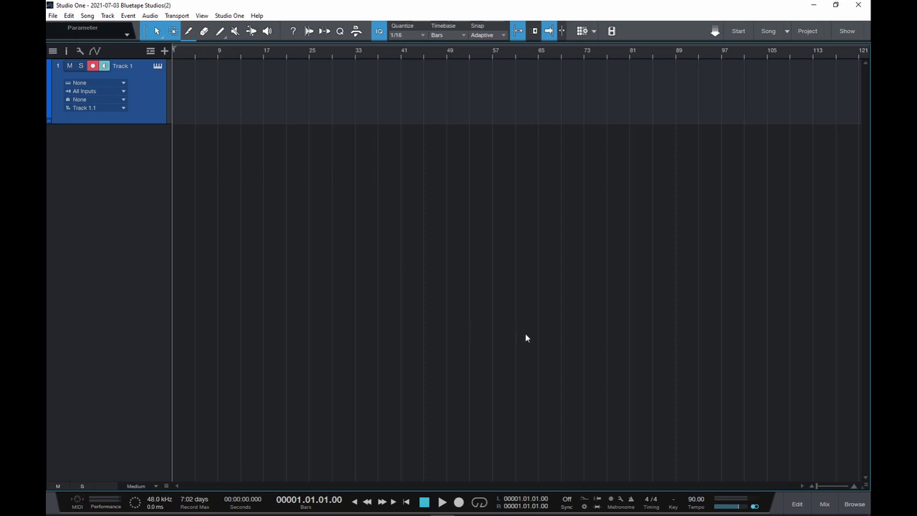
- Show the file locations in the browser and collapse the My Book ST (H:) drive under Volumes
left_click(854, 504)
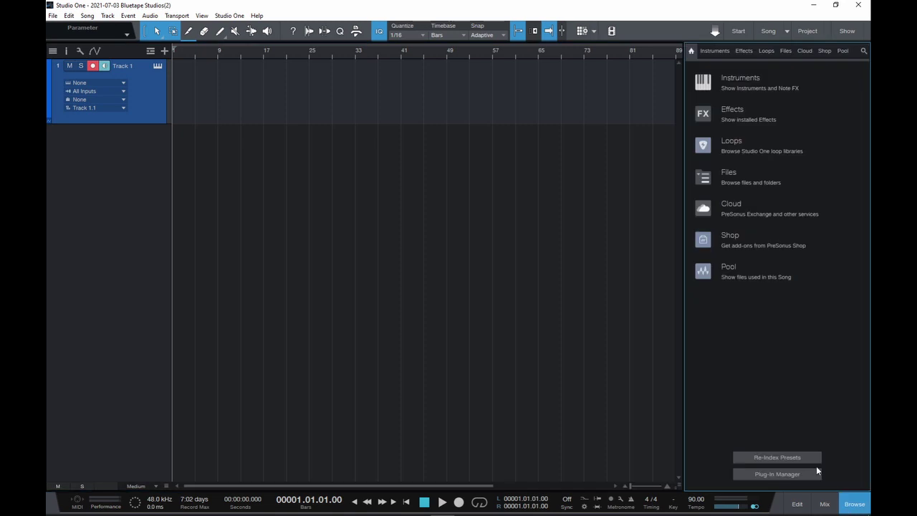
left_click(733, 171)
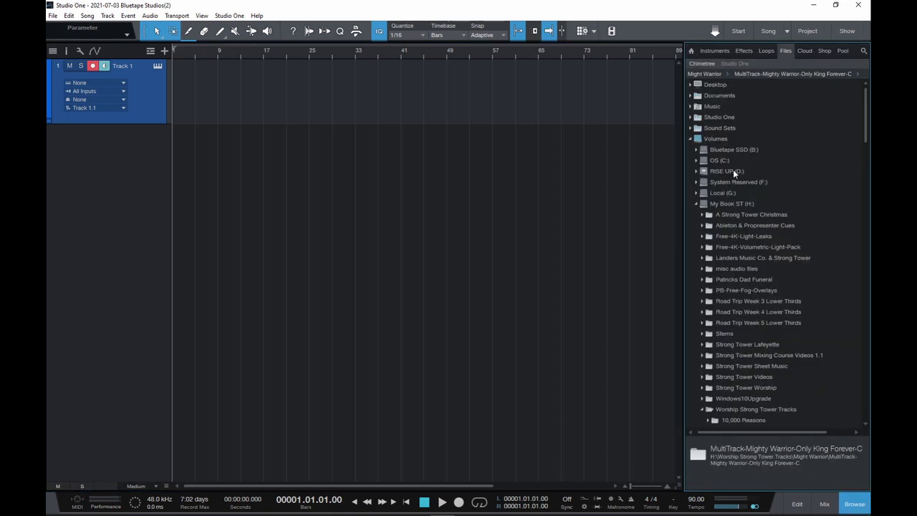
left_click(695, 204)
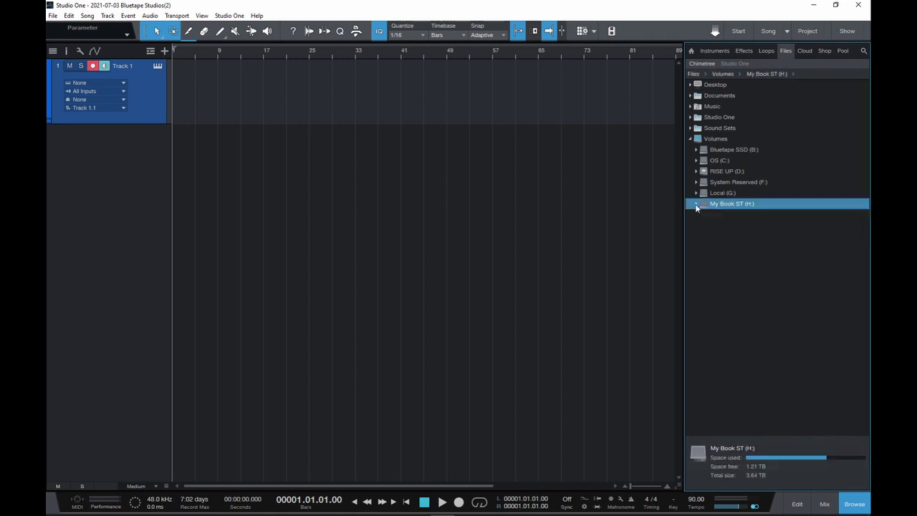